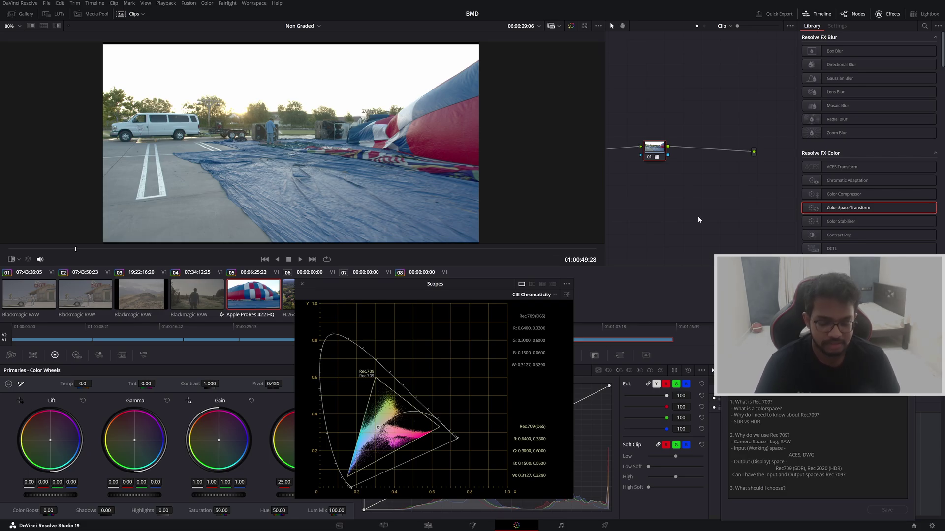
# Step: Set the CIE scope's Additional Gamut to DaVinci WG, overlaying its triangle beside Rec.709
pyautogui.hotkey('shift', '9')
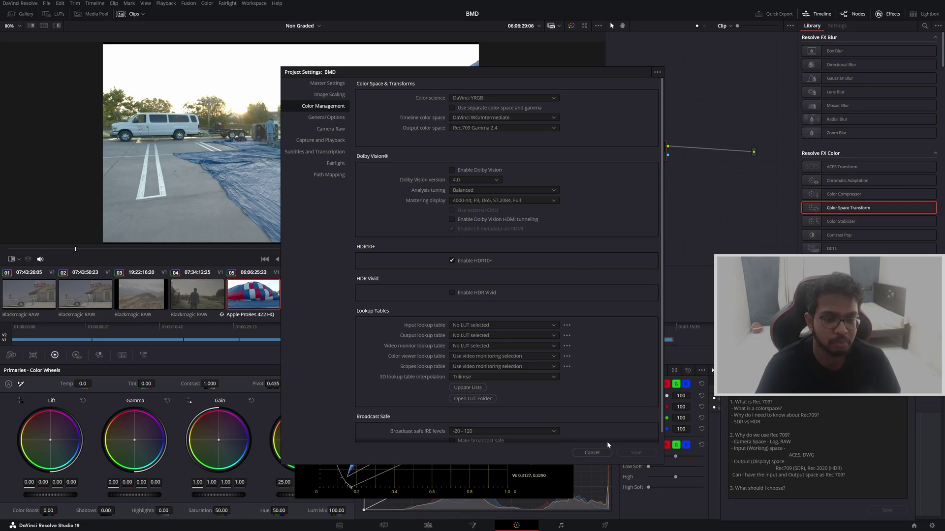
pyautogui.click(593, 452)
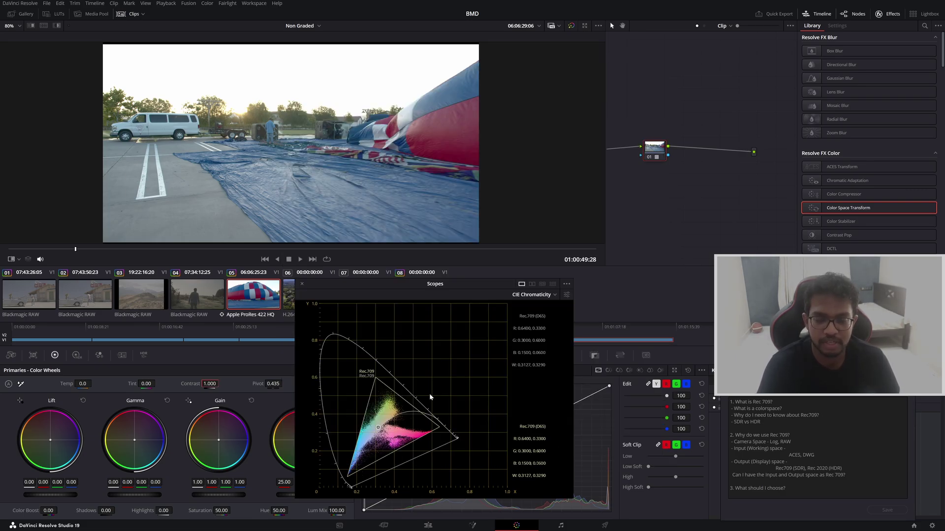
pyautogui.click(567, 295)
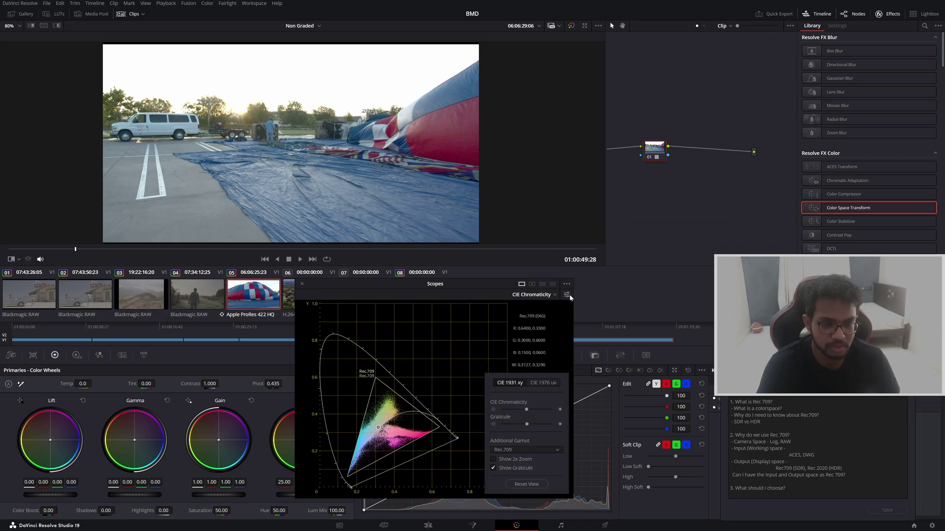
pyautogui.click(544, 450)
pyautogui.click(517, 485)
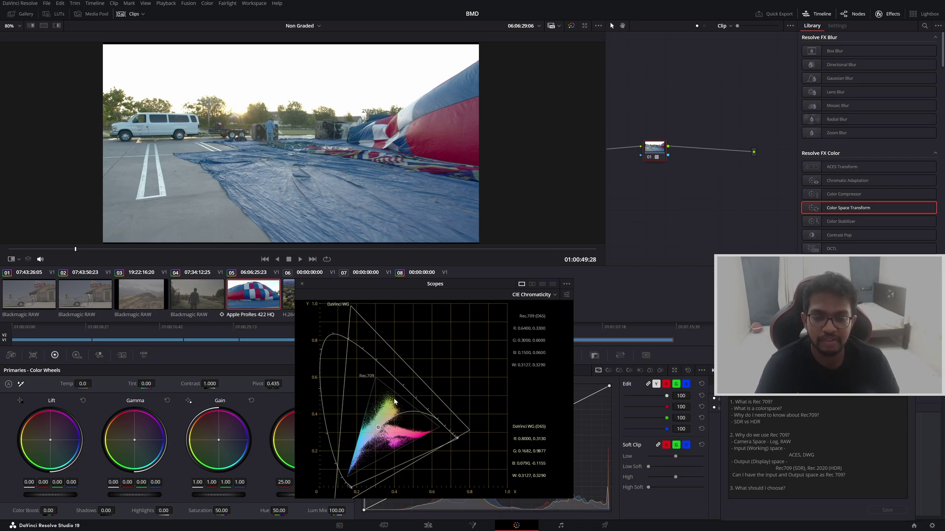
# Step: Set the project output colour space to DaVinci WG/Intermediate, save, and raise the scopes window
pyautogui.hotkey('shift', '9')
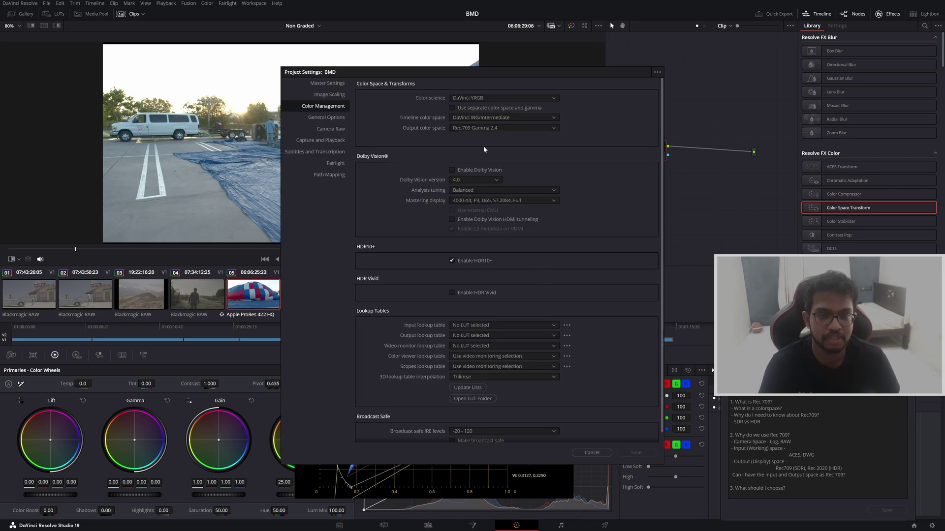
pyautogui.click(467, 129)
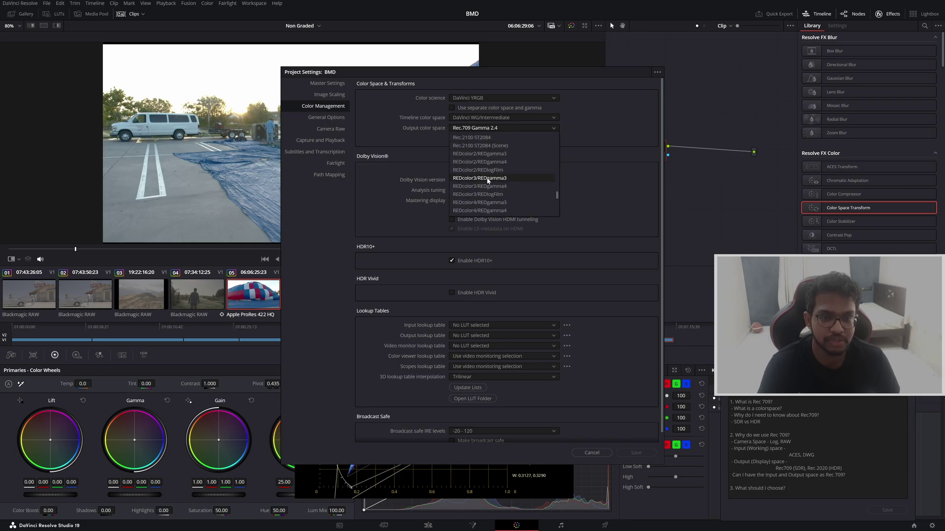
pyautogui.scroll(-3, 486, 180)
pyautogui.scroll(8, 494, 180)
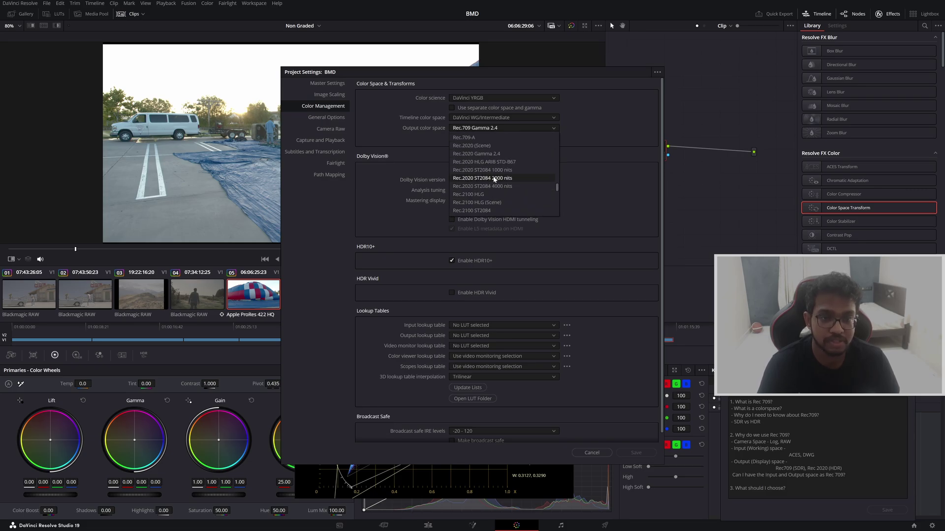
pyautogui.scroll(3, 488, 170)
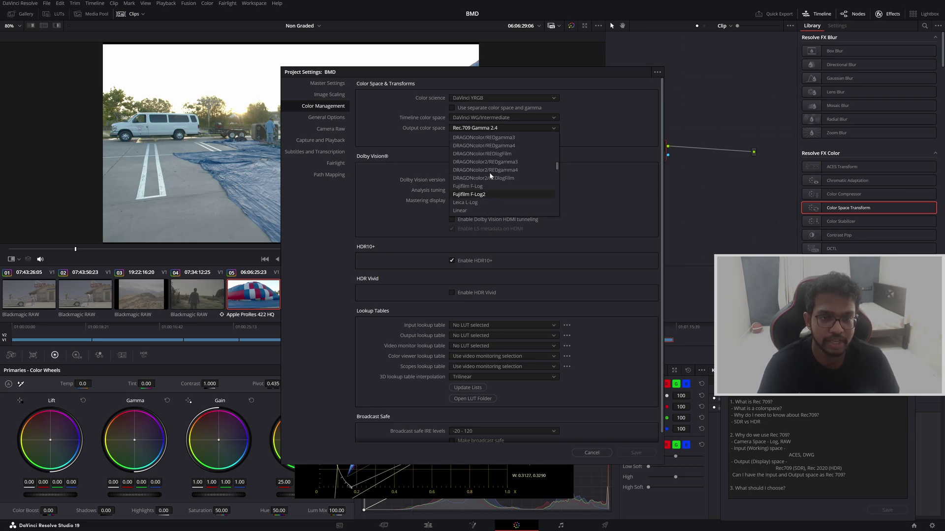
pyautogui.click(489, 137)
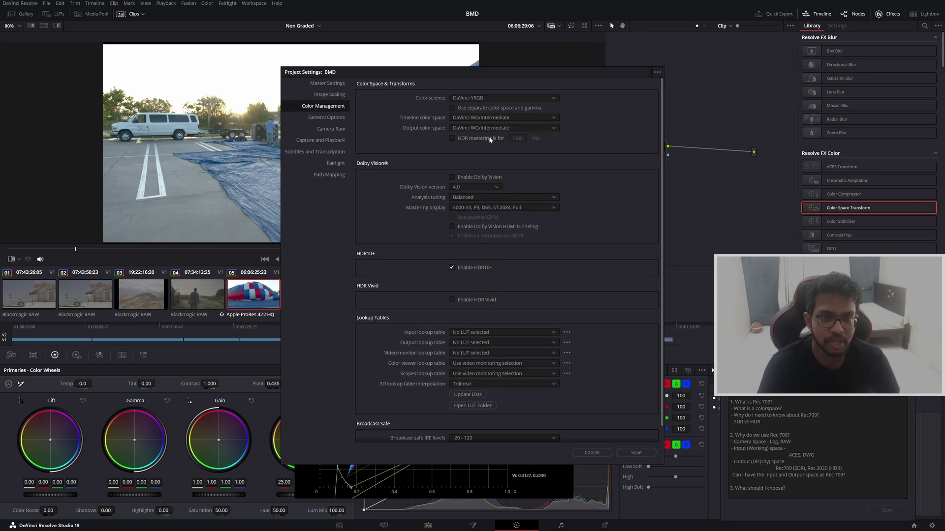
pyautogui.click(635, 453)
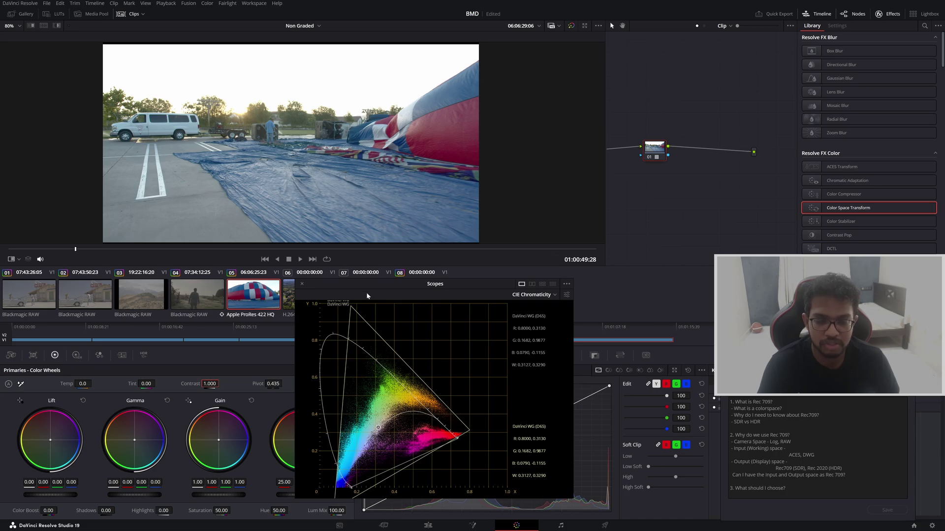
pyautogui.moveTo(353, 282); pyautogui.dragTo(355, 232)
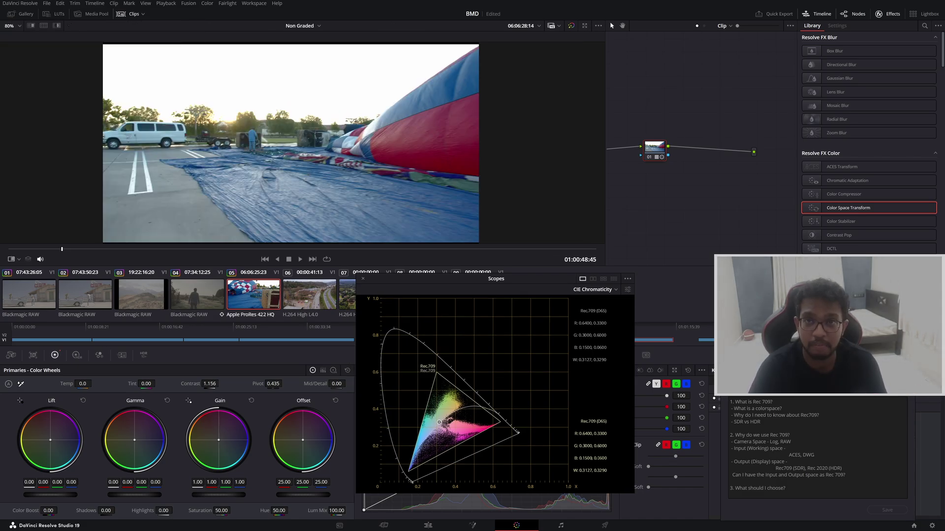
# Step: Select clip 04, review the project settings unchanged, then jump to the orange sunset clip
pyautogui.click(289, 327)
pyautogui.moveTo(281, 326); pyautogui.dragTo(312, 331)
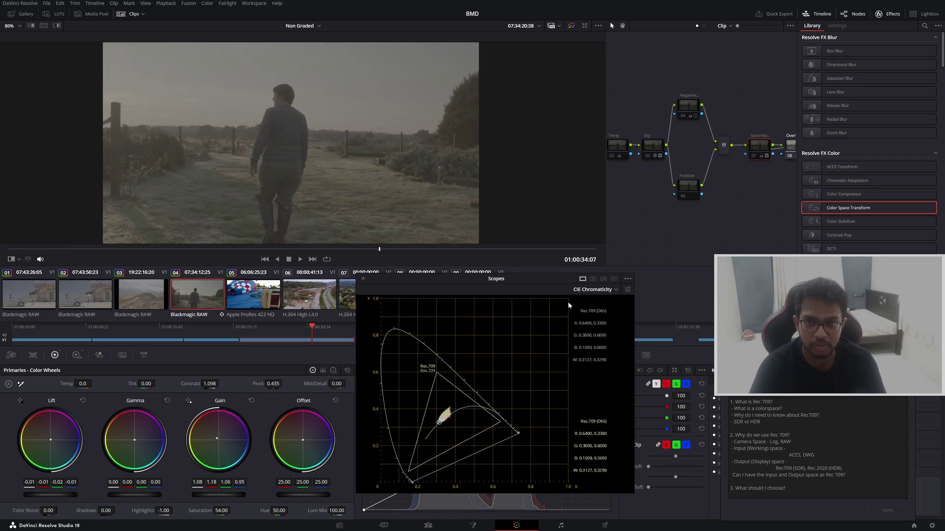
pyautogui.hotkey('shift', '9')
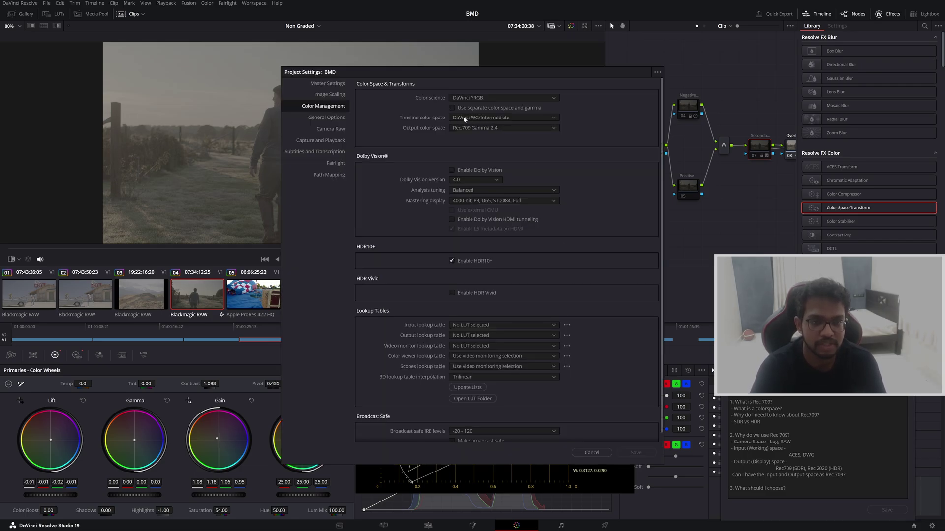
pyautogui.click(590, 453)
pyautogui.hotkey('shift', '9')
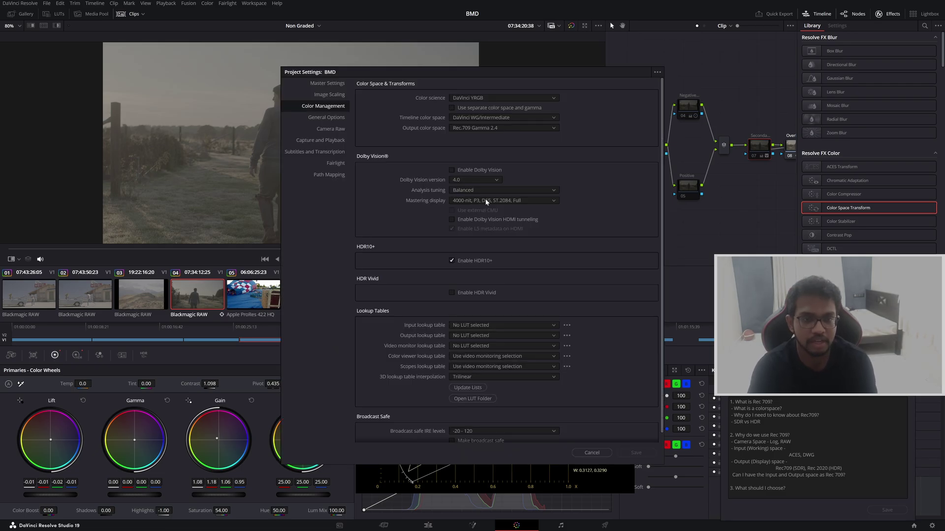
pyautogui.click(590, 451)
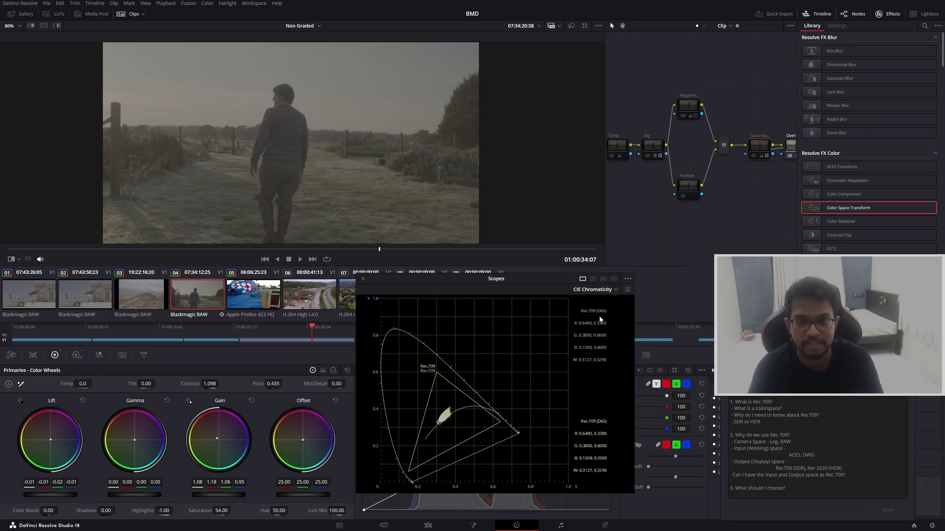
pyautogui.click(305, 332)
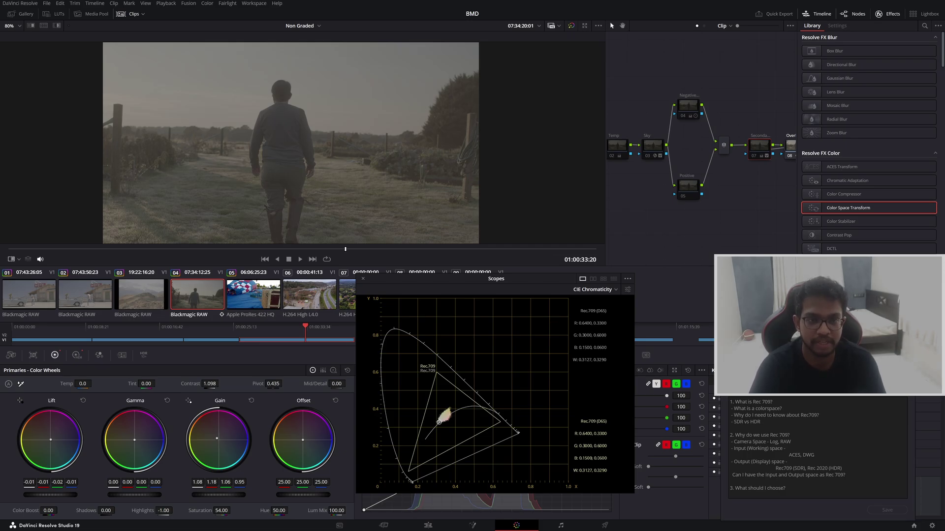
pyautogui.click(931, 326)
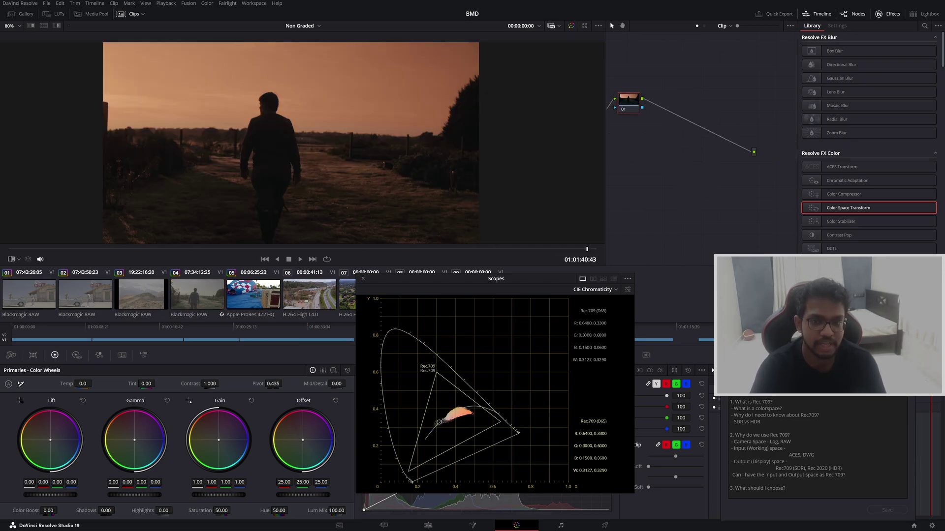
# Step: Scrub back and forth through several frames of the sunset clip
pyautogui.click(280, 249)
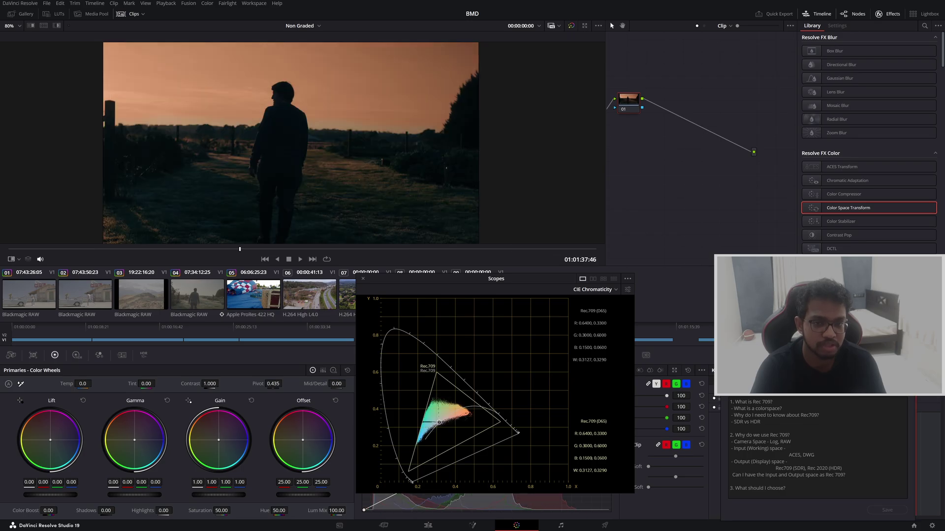
pyautogui.click(112, 249)
pyautogui.click(270, 249)
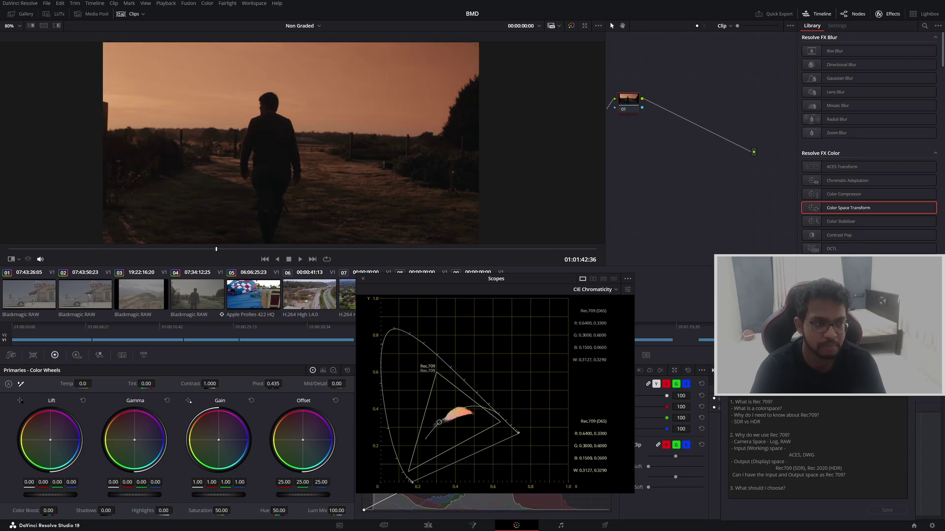
pyautogui.click(309, 249)
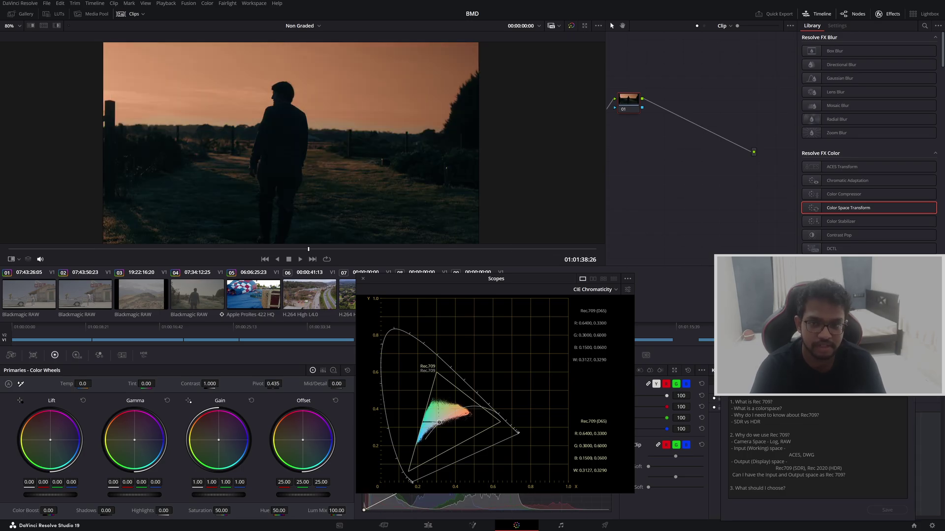
pyautogui.click(235, 249)
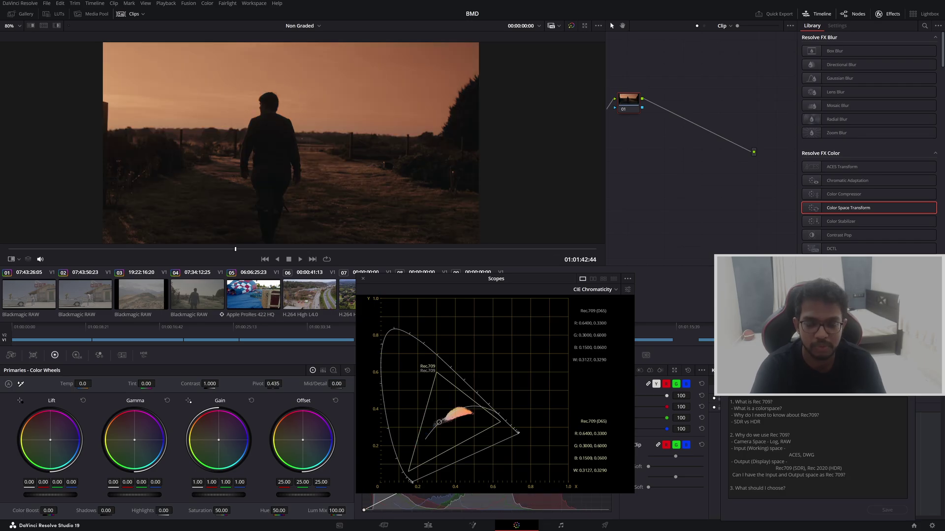
pyautogui.click(261, 249)
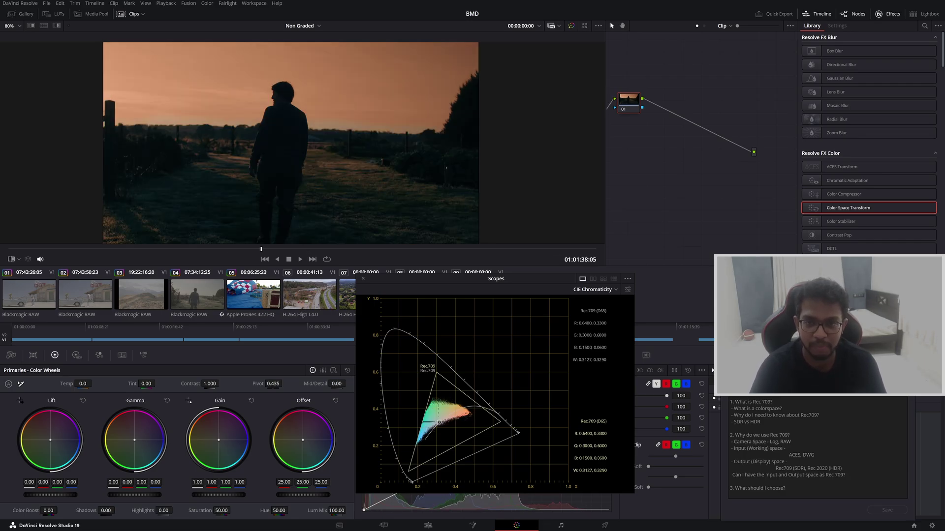
# Step: Move to a later sunset frame, then visit the Edit page and return to Color
pyautogui.click(412, 249)
pyautogui.click(488, 249)
pyautogui.hotkey('shift', '4')
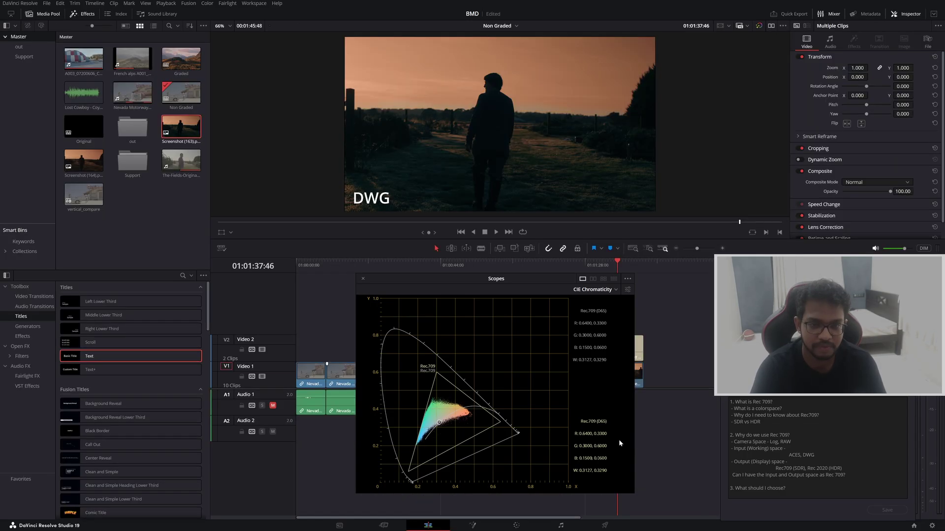
pyautogui.click(516, 526)
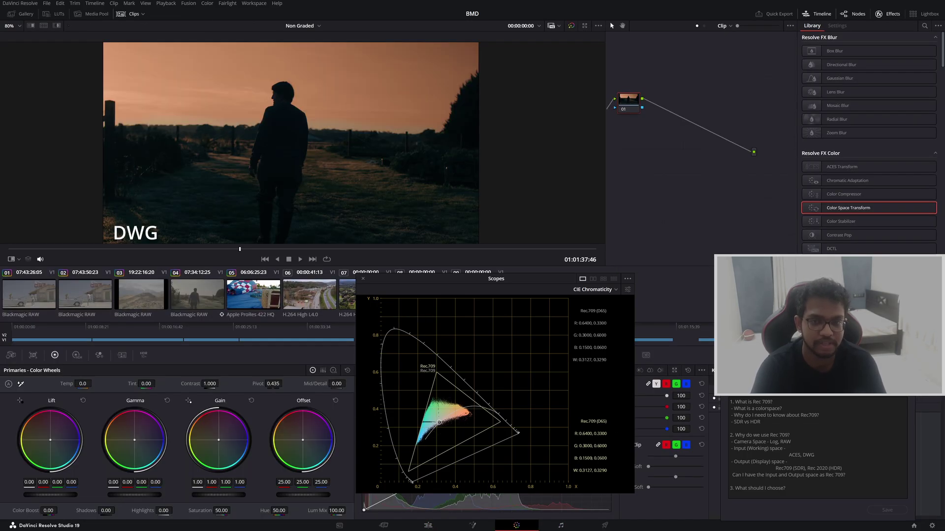